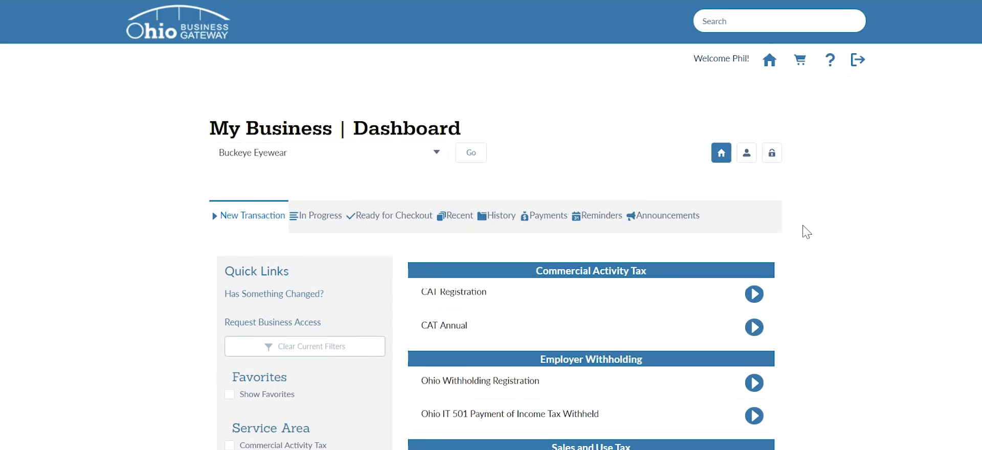
Step: Filter the new transactions to the Sales and Use Tax service area and open the Sales Tax (UST-1) transaction
{"action": "scroll", "coordinate": [807, 232], "scroll_direction": "down", "scroll_amount": 5}
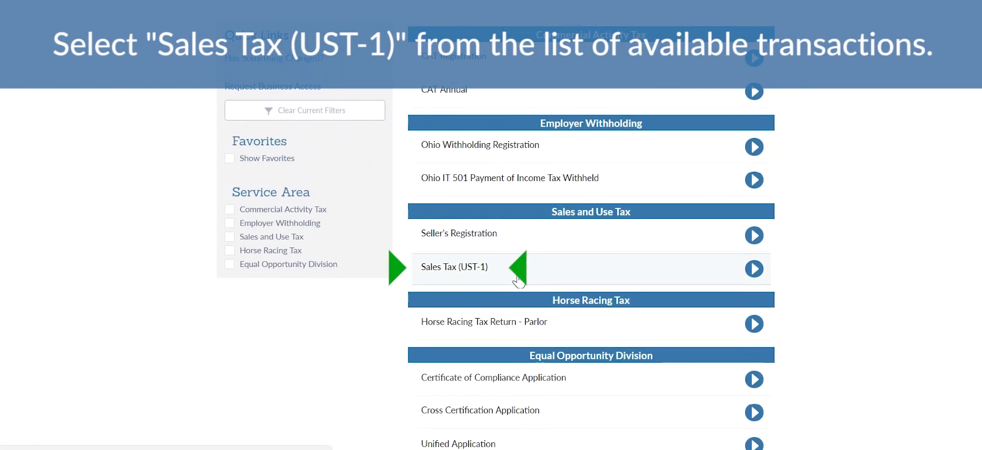
{"action": "left_click", "coordinate": [230, 237]}
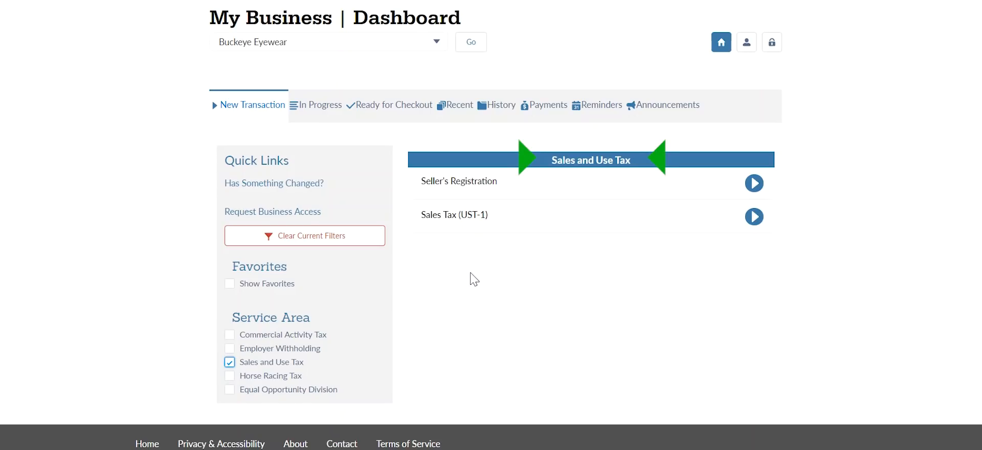
{"action": "left_click", "coordinate": [522, 225]}
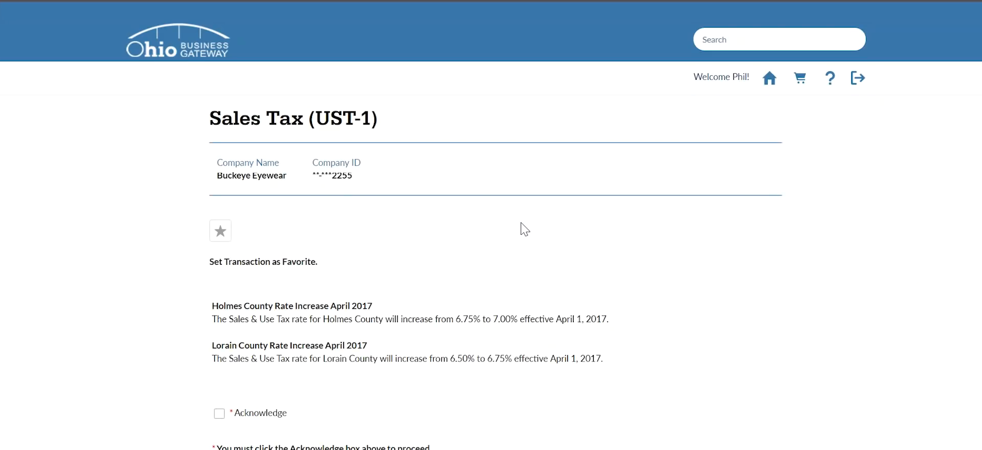
Step: Set the transaction as a favorite, acknowledge the county rate increase notices and proceed to the filing information
{"action": "scroll", "coordinate": [525, 229], "scroll_direction": "down", "scroll_amount": 2}
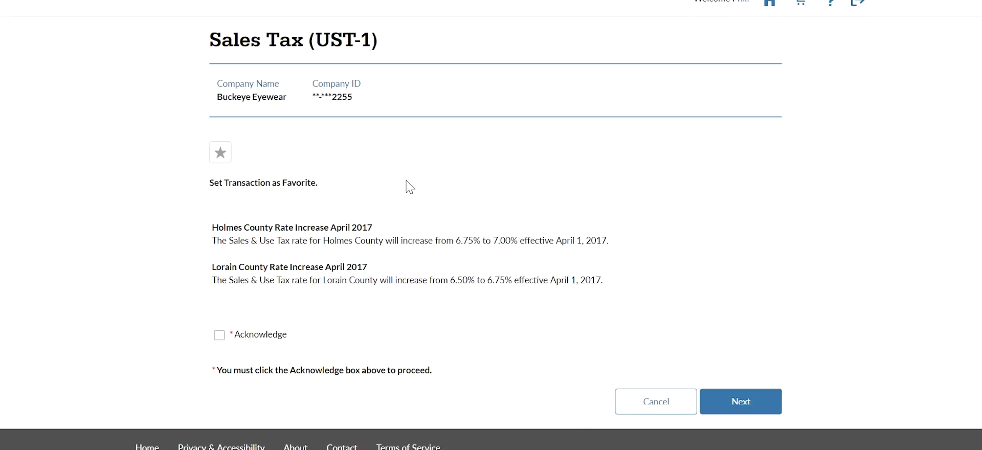
{"action": "left_click", "coordinate": [216, 157]}
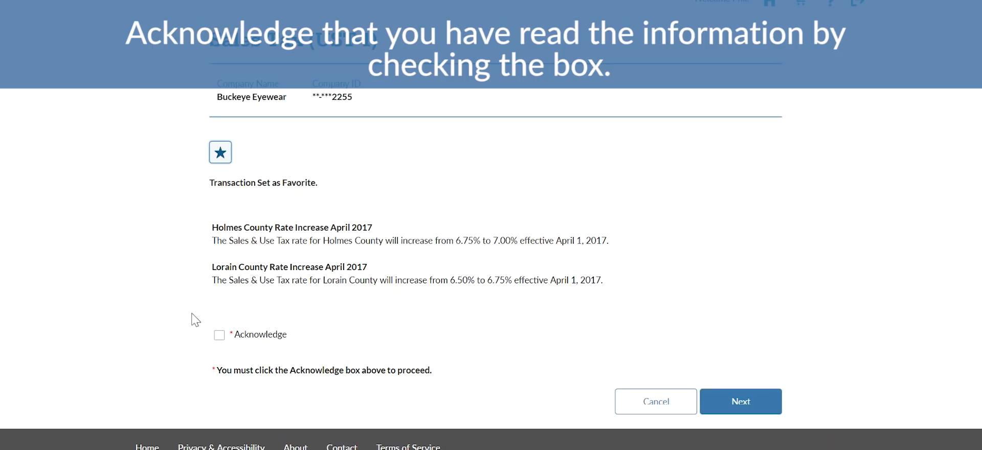
{"action": "left_click", "coordinate": [220, 335]}
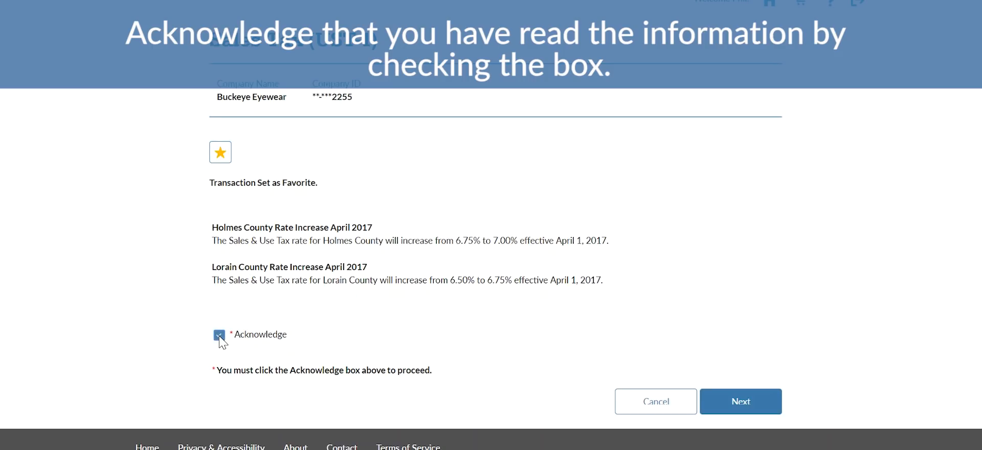
{"action": "left_click", "coordinate": [730, 402]}
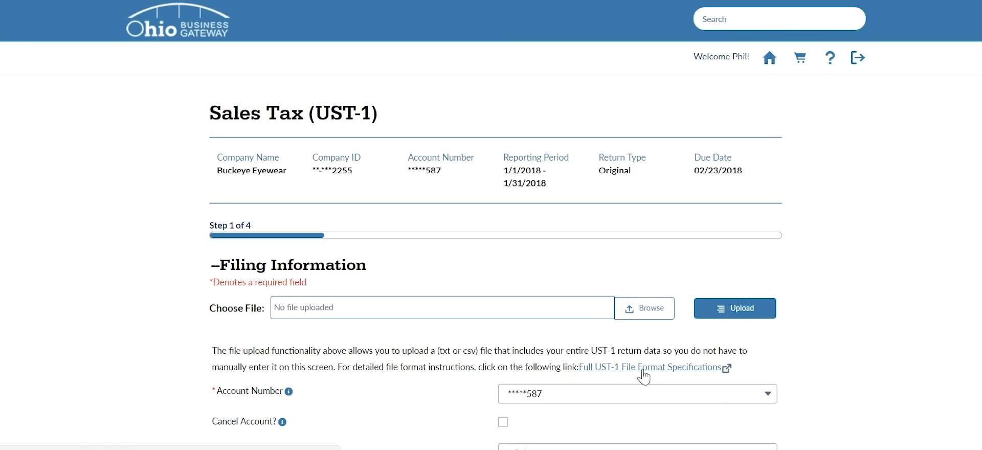
Step: Select the business's account number and set the filing year to 2017
{"action": "left_click", "coordinate": [764, 396]}
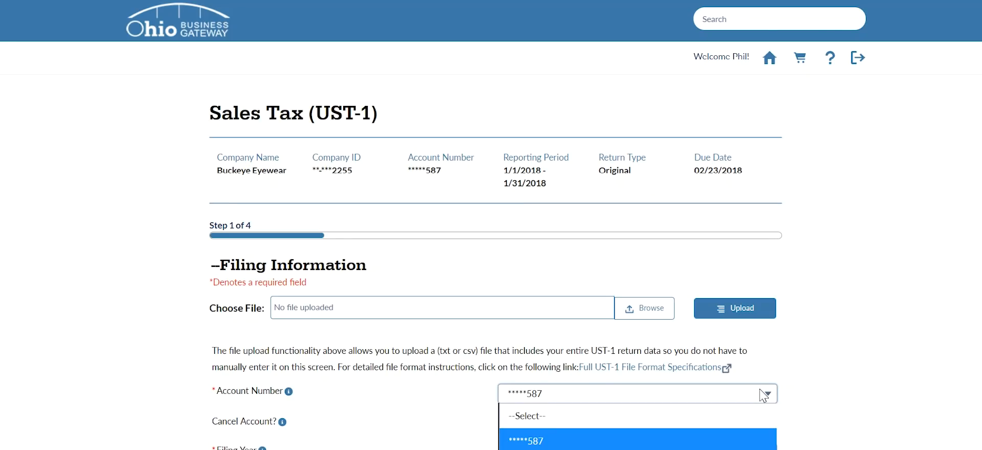
{"action": "left_click", "coordinate": [719, 443]}
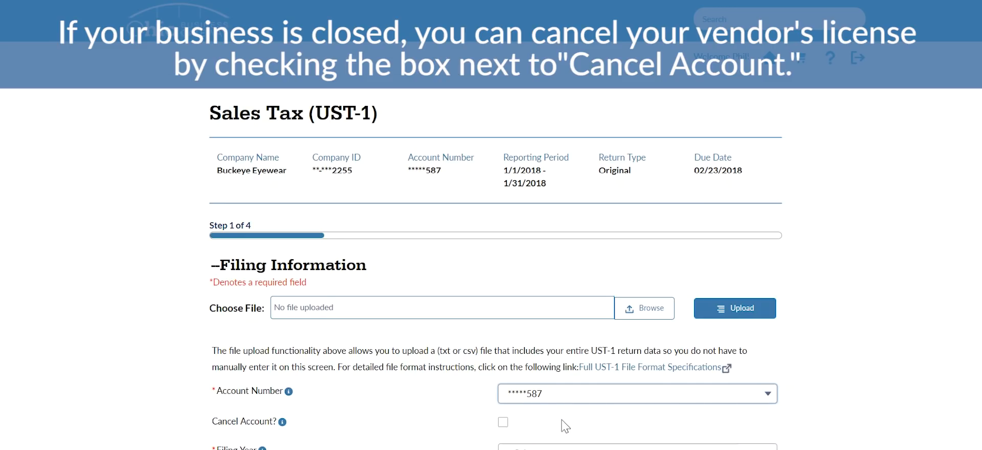
{"action": "scroll", "coordinate": [538, 420], "scroll_direction": "down", "scroll_amount": 1}
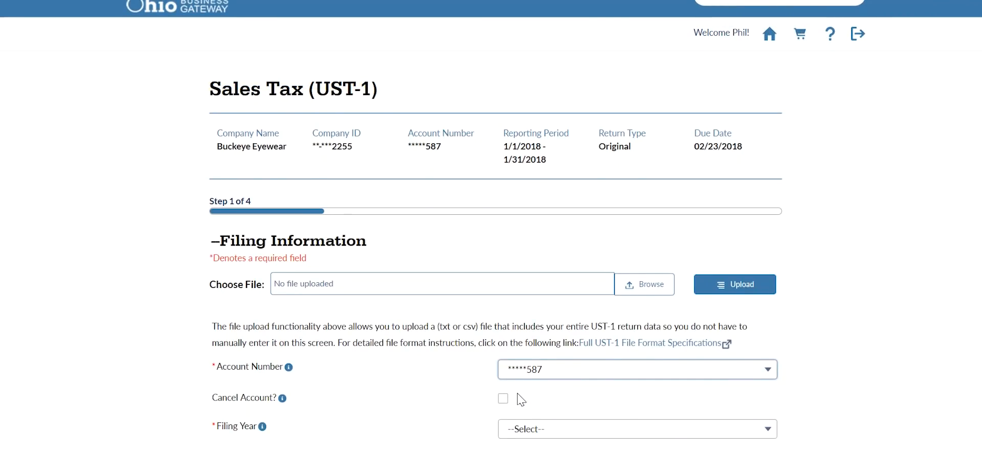
{"action": "scroll", "coordinate": [520, 399], "scroll_direction": "down", "scroll_amount": 1}
{"action": "left_click", "coordinate": [592, 397]}
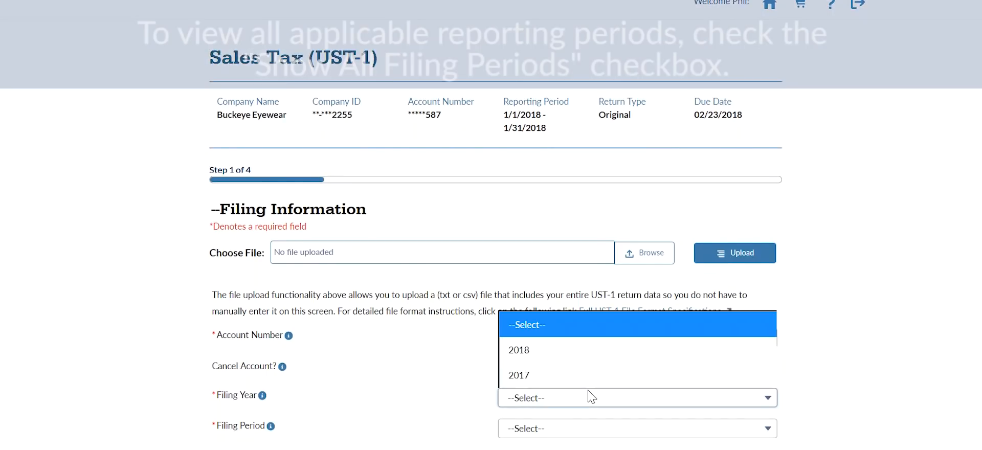
{"action": "left_click", "coordinate": [587, 374]}
Step: Set the filing period to September and continue to the county information
{"action": "scroll", "coordinate": [599, 373], "scroll_direction": "down", "scroll_amount": 3}
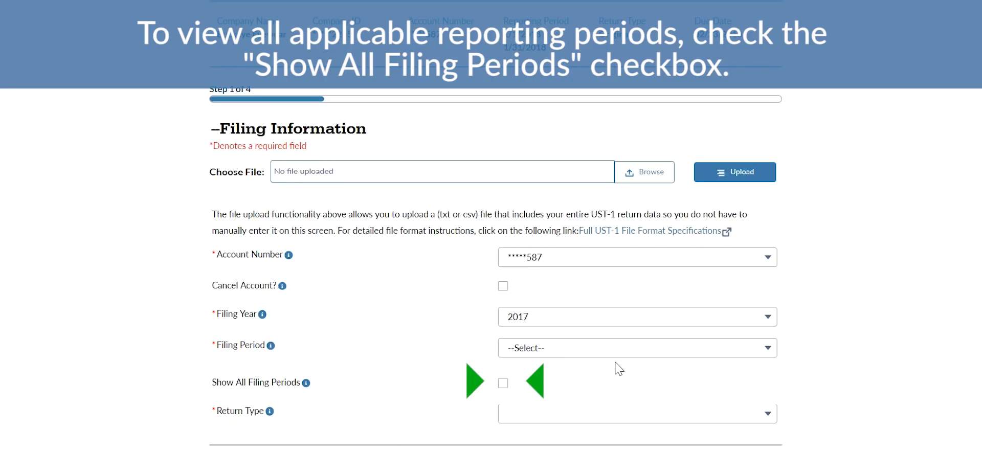
{"action": "left_click", "coordinate": [751, 352]}
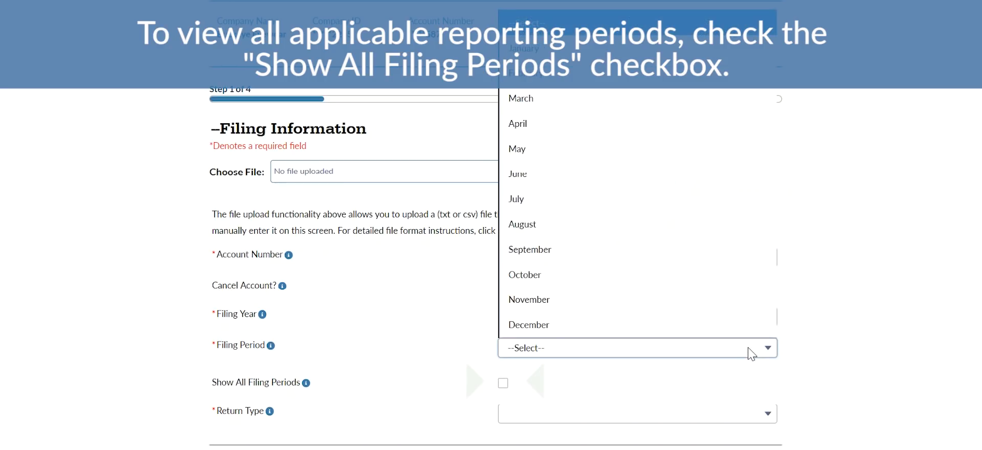
{"action": "left_click", "coordinate": [593, 250]}
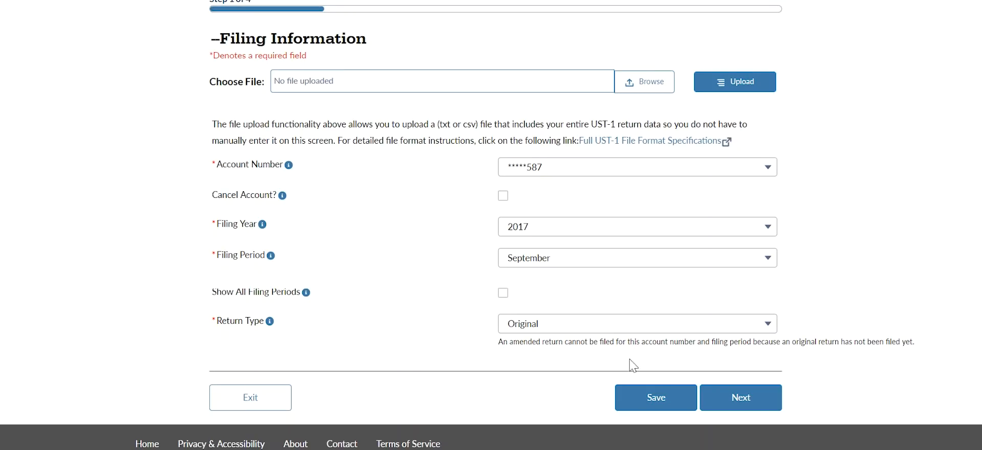
{"action": "left_click", "coordinate": [712, 394]}
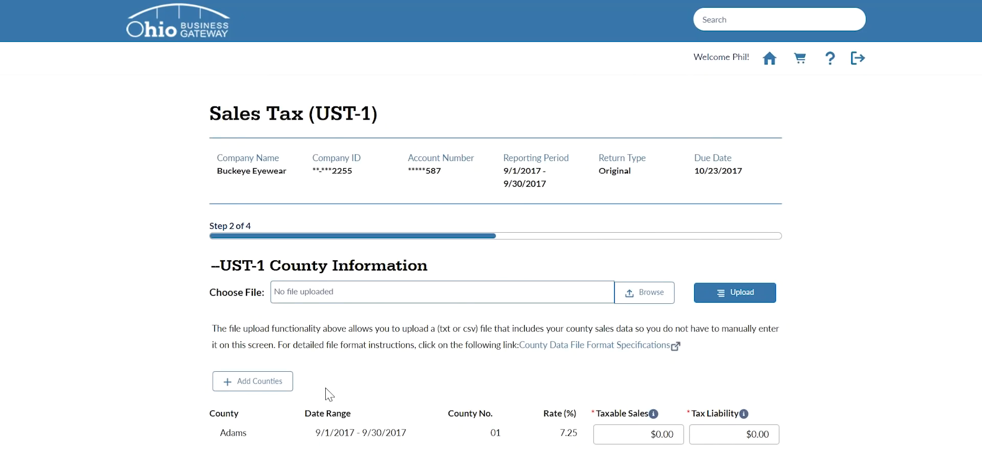
Step: Enter taxable sales of $800.00 and a tax liability of $60.00 for Adams County
{"action": "scroll", "coordinate": [329, 394], "scroll_direction": "down", "scroll_amount": 2}
{"action": "scroll", "coordinate": [329, 394], "scroll_direction": "down", "scroll_amount": 1}
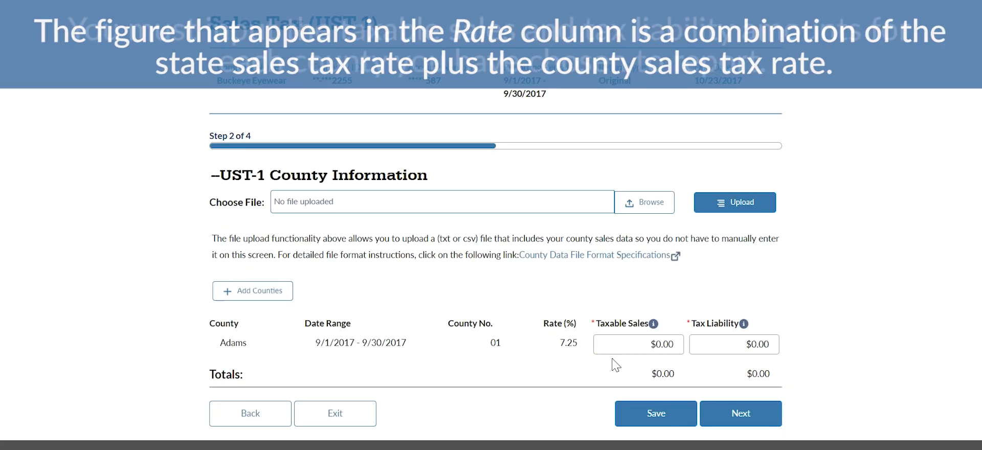
{"action": "left_click", "coordinate": [657, 344]}
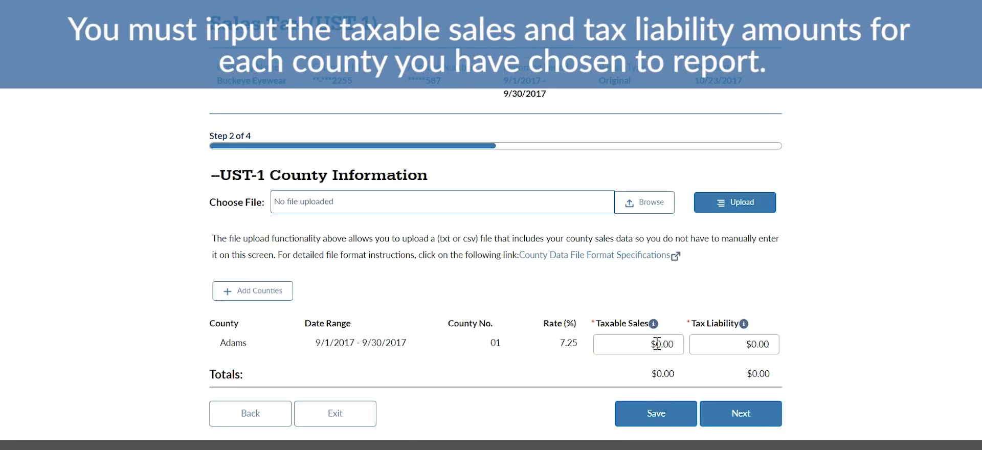
{"action": "type", "text": "80"}
{"action": "key", "text": "Tab"}
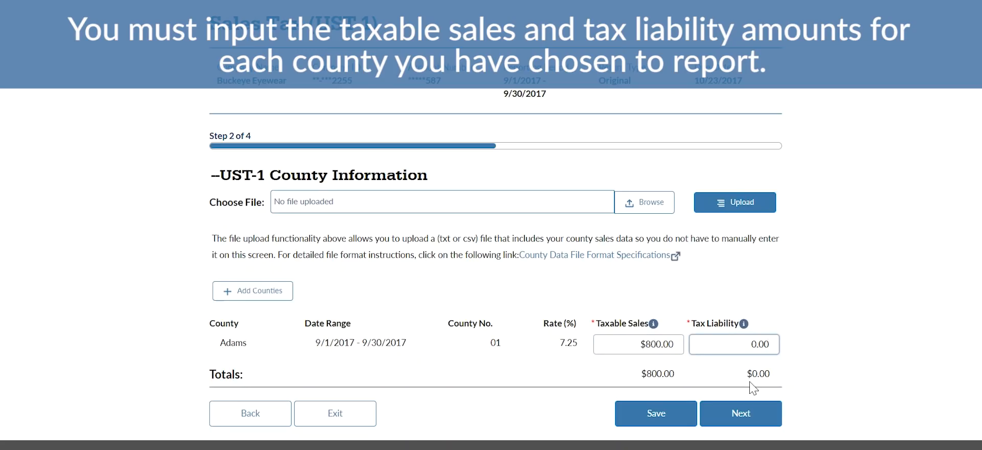
{"action": "type", "text": "6"}
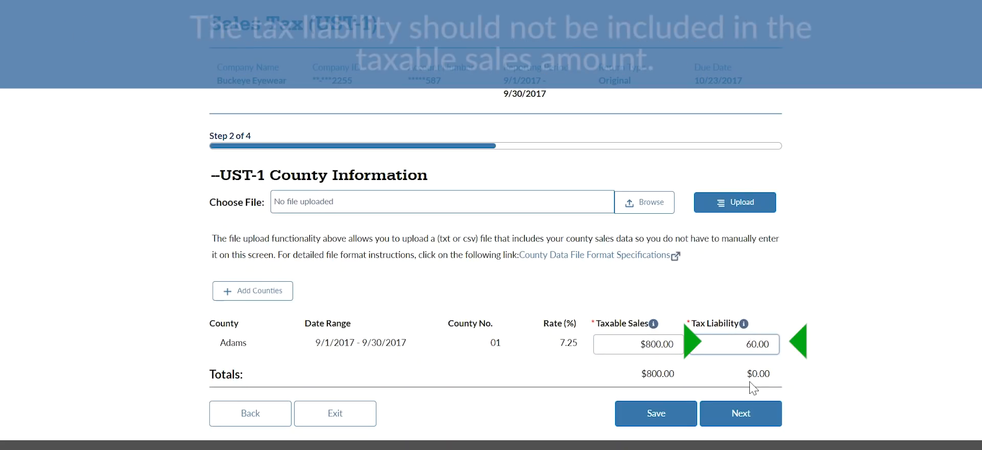
{"action": "left_click", "coordinate": [798, 354]}
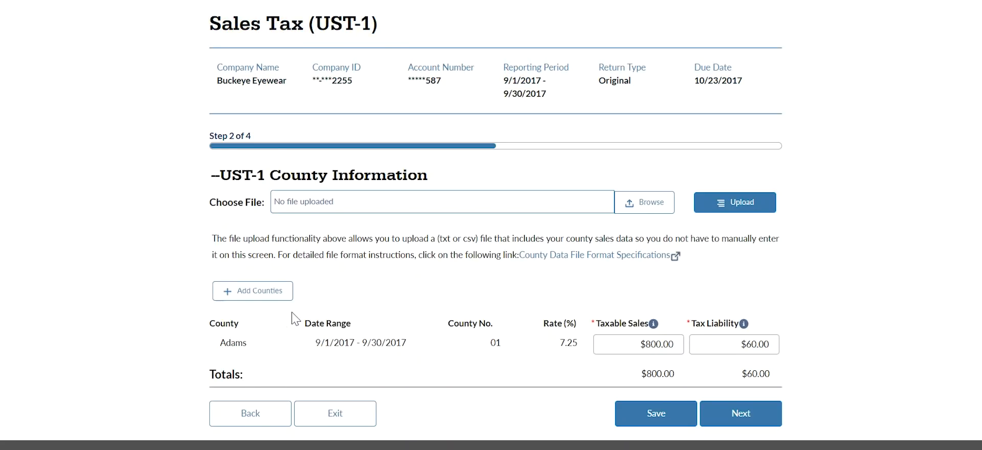
{"action": "left_click", "coordinate": [259, 297]}
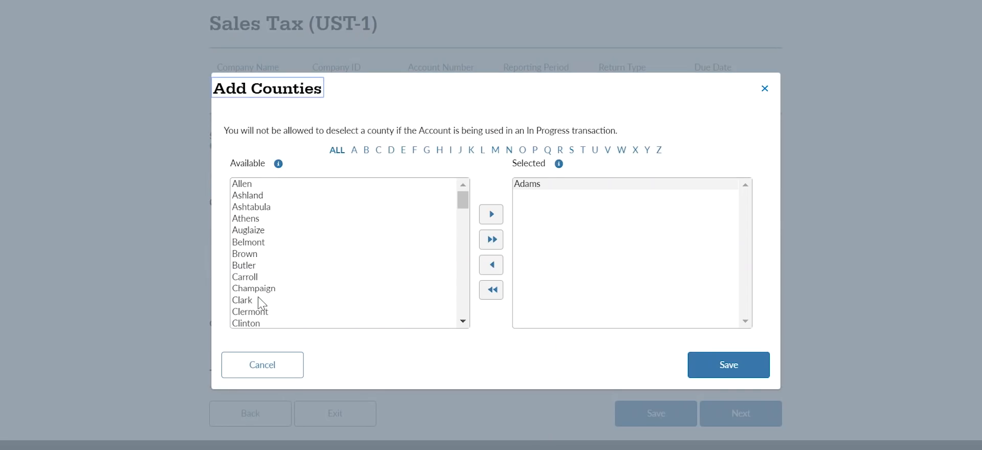
{"action": "left_click", "coordinate": [255, 231]}
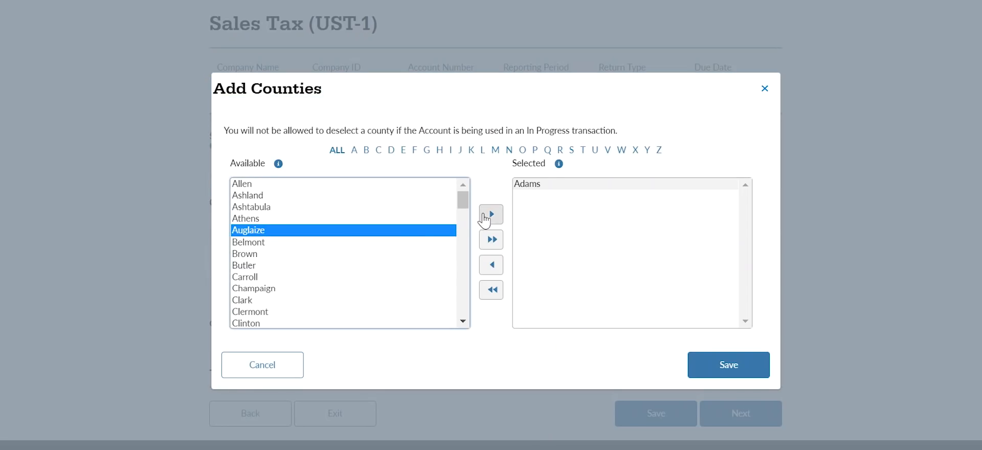
{"action": "left_click", "coordinate": [489, 217]}
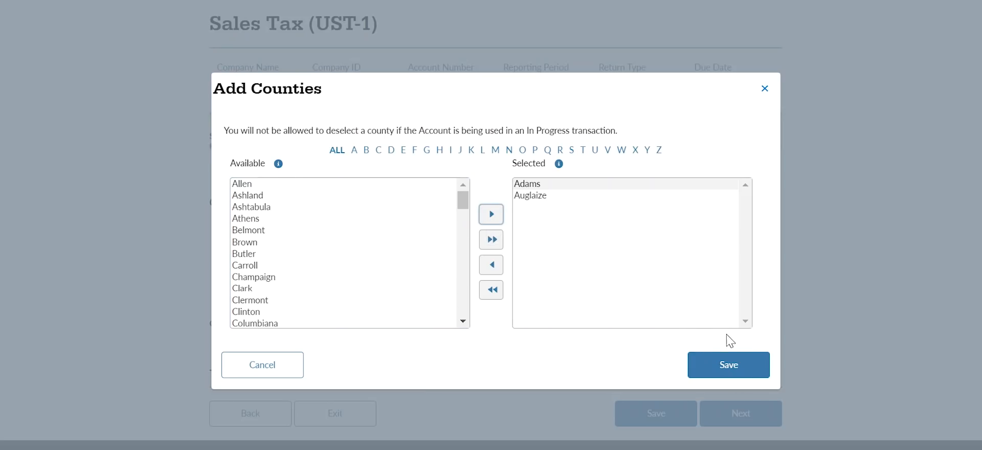
{"action": "left_click", "coordinate": [299, 372]}
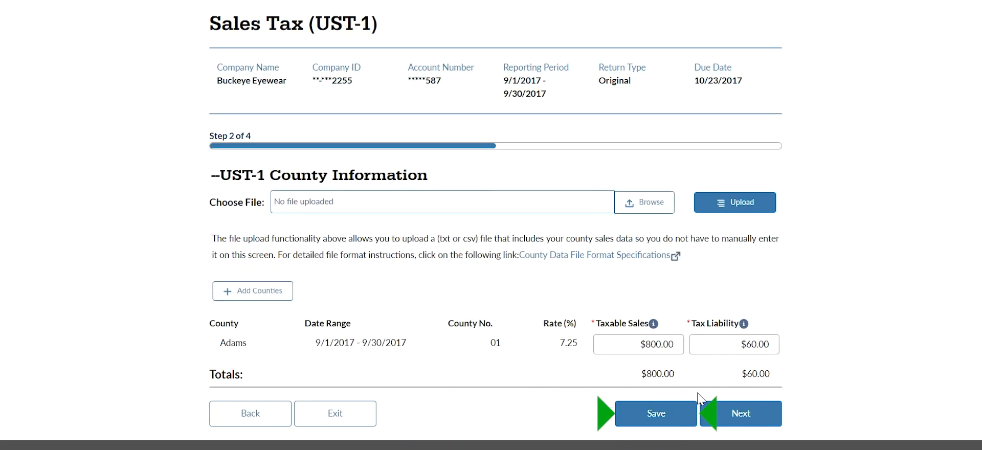
Step: Continue to the tax information and enter gross sales of $800.00
{"action": "left_click", "coordinate": [714, 417]}
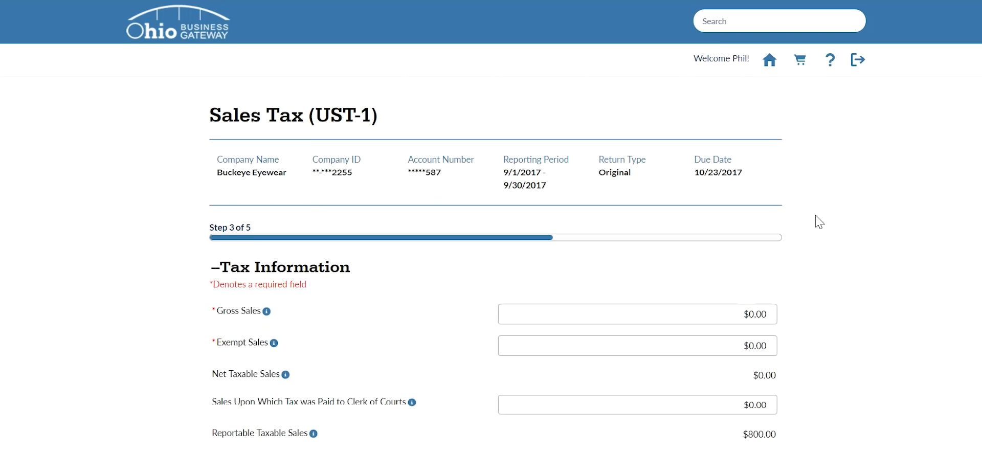
{"action": "scroll", "coordinate": [819, 221], "scroll_direction": "down", "scroll_amount": 1}
{"action": "left_click", "coordinate": [751, 266]}
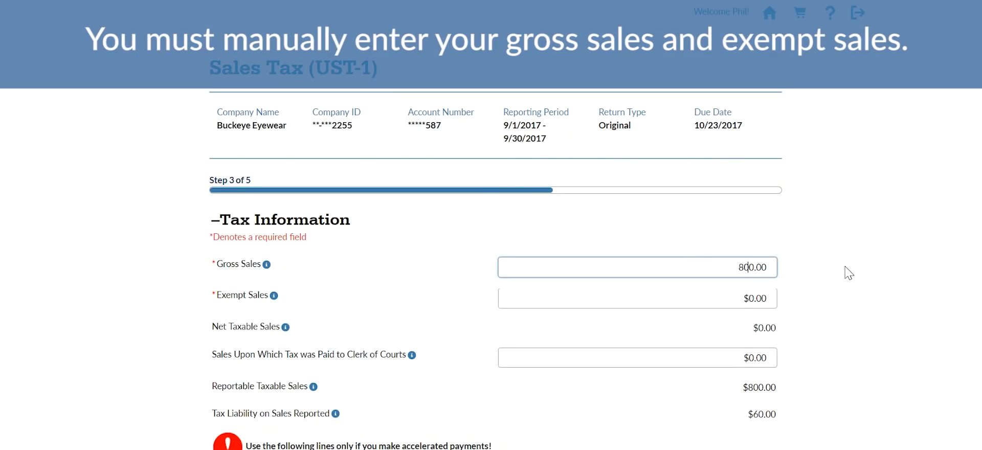
{"action": "key", "text": "Tab"}
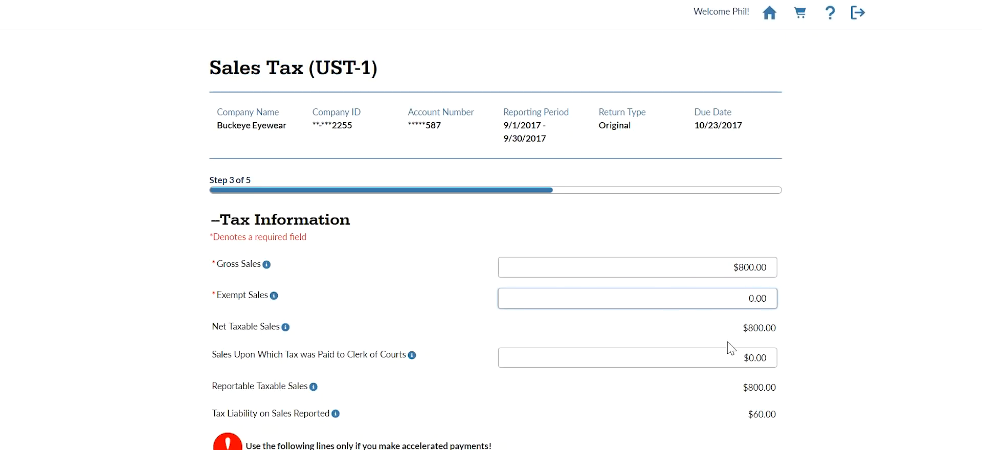
{"action": "left_click", "coordinate": [829, 364]}
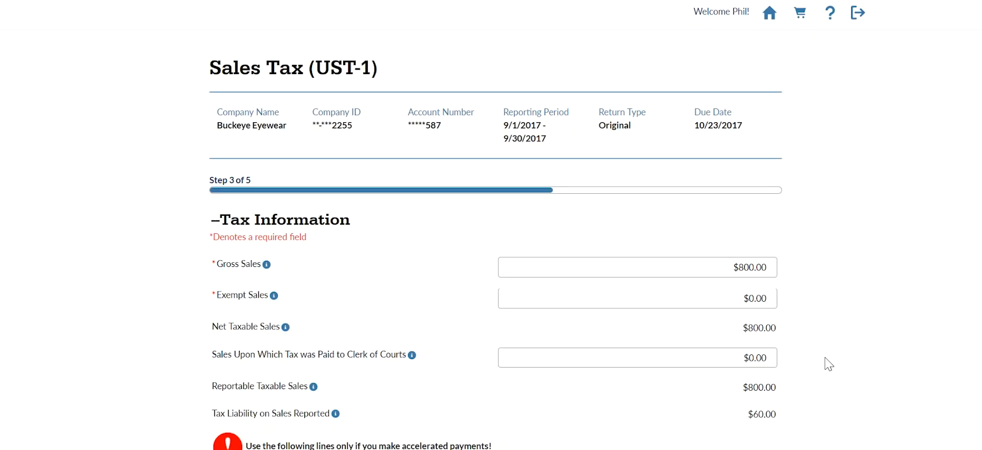
{"action": "scroll", "coordinate": [829, 364], "scroll_direction": "down", "scroll_amount": 2}
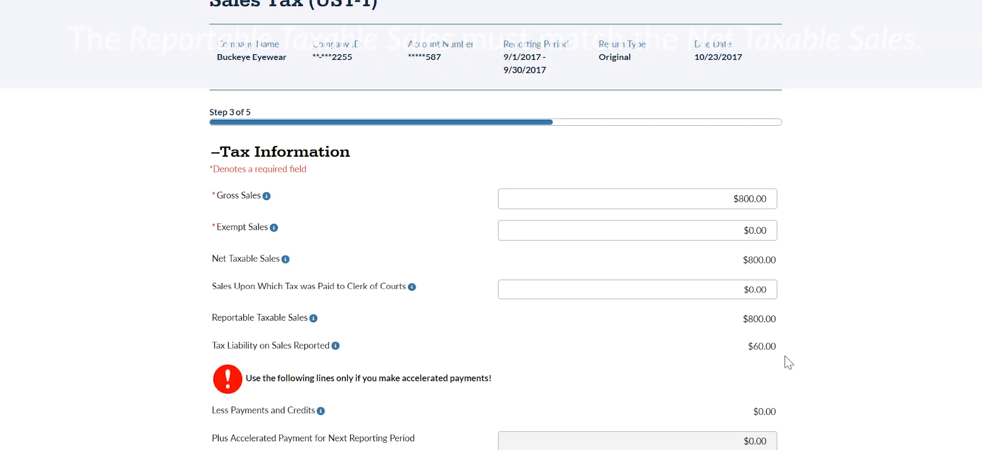
{"action": "scroll", "coordinate": [788, 362], "scroll_direction": "down", "scroll_amount": 1}
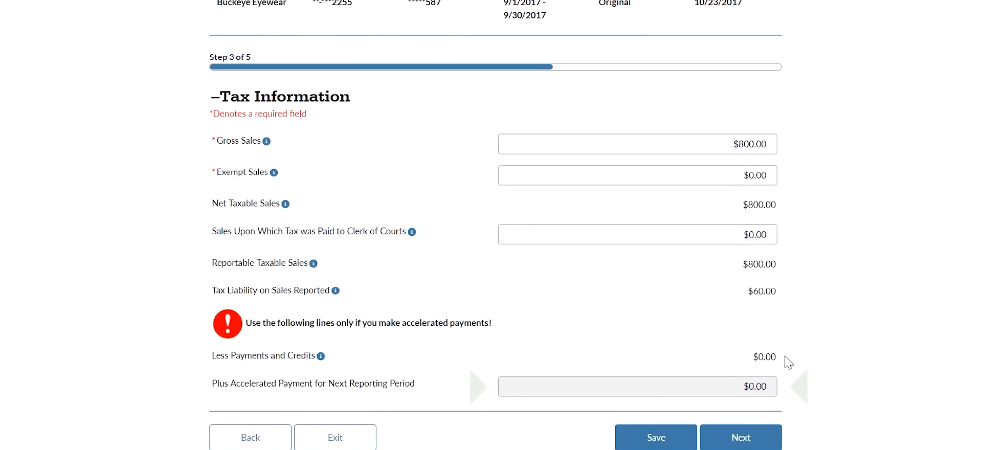
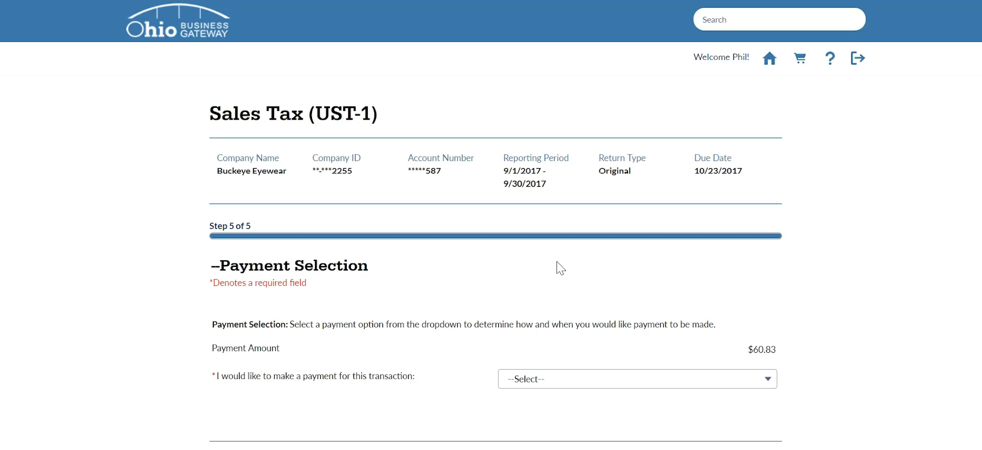
Step: Set the payment option to Not Via the Gateway and acknowledge paying the agency directly by an alternative method
{"action": "scroll", "coordinate": [558, 262], "scroll_direction": "down", "scroll_amount": 1}
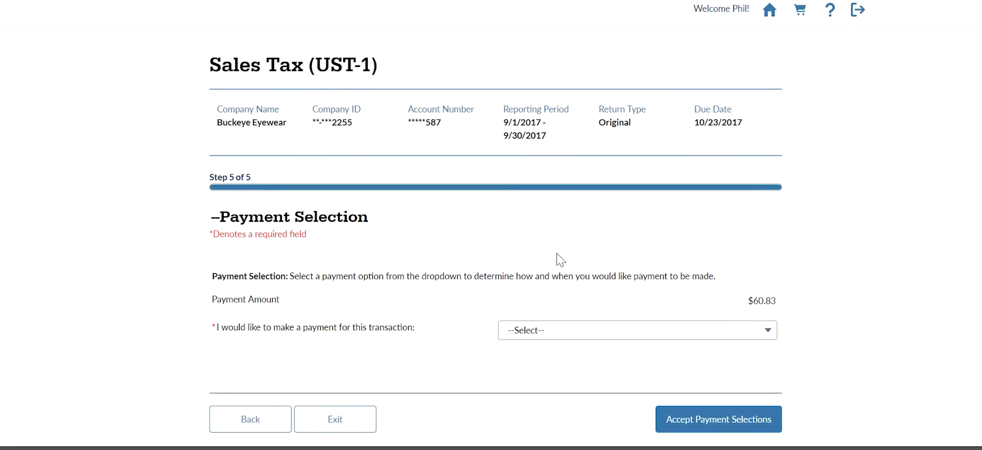
{"action": "left_click", "coordinate": [769, 333]}
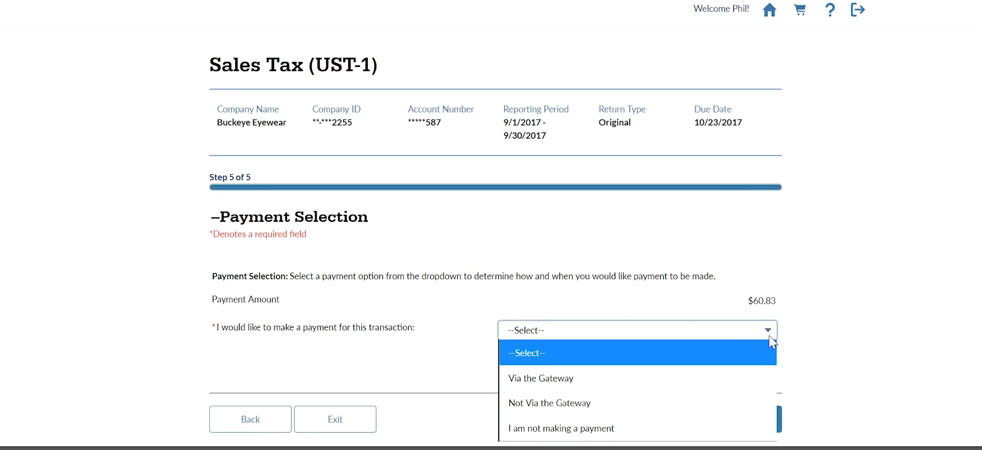
{"action": "key", "text": "Down"}
{"action": "key", "text": "Down"}
{"action": "key", "text": "Down"}
{"action": "key", "text": "Up"}
{"action": "key", "text": "Return"}
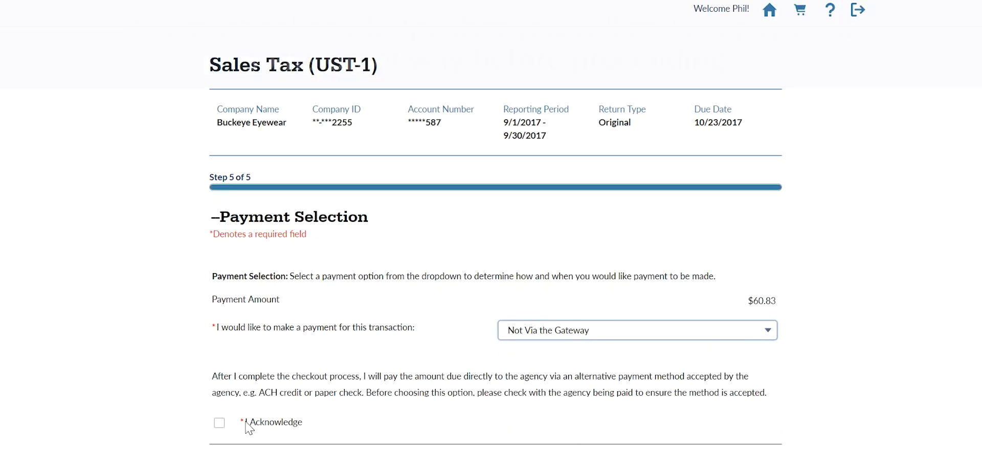
{"action": "left_click", "coordinate": [220, 423]}
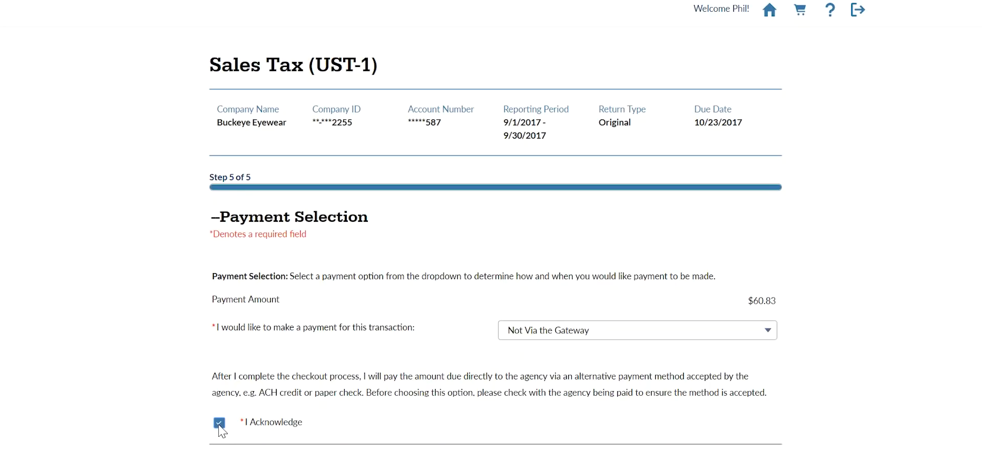
Step: Set the payment to Via the Gateway by ACH Debit with Pay when I checkout, and accept the payment selections
{"action": "left_click", "coordinate": [724, 333]}
{"action": "key", "text": "Up"}
{"action": "key", "text": "Return"}
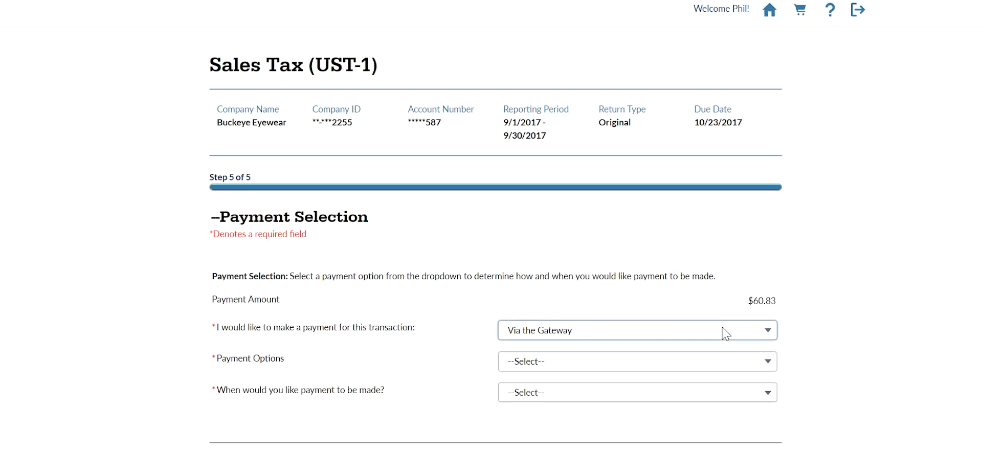
{"action": "left_click", "coordinate": [767, 361]}
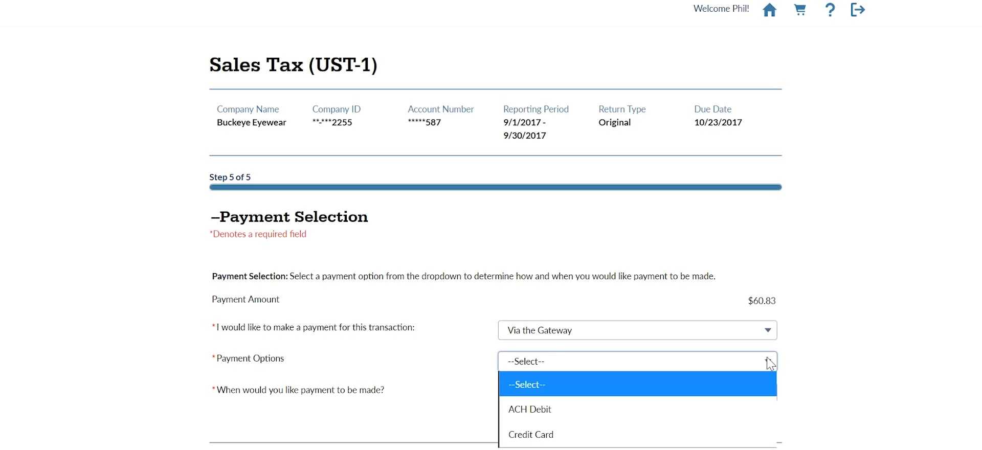
{"action": "key", "text": "Down"}
{"action": "key", "text": "Return"}
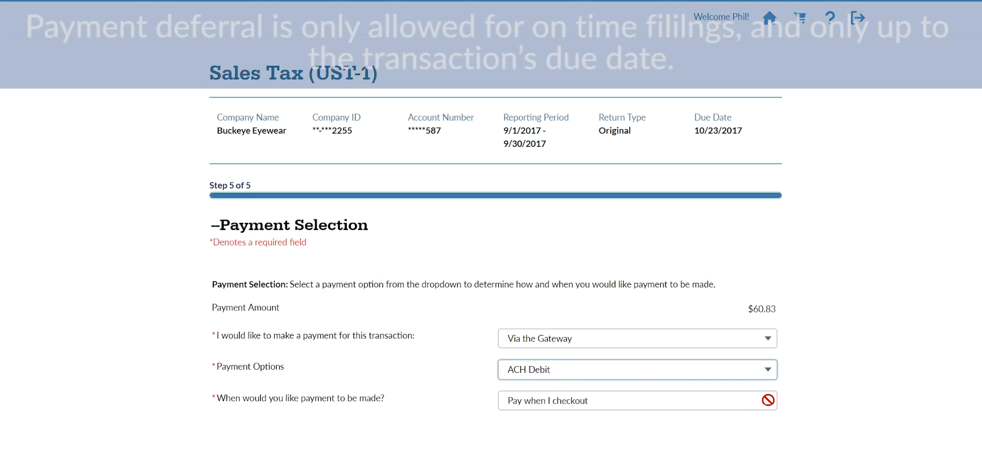
{"action": "scroll", "coordinate": [769, 400], "scroll_direction": "down", "scroll_amount": 1}
{"action": "scroll", "coordinate": [768, 400], "scroll_direction": "down", "scroll_amount": 1}
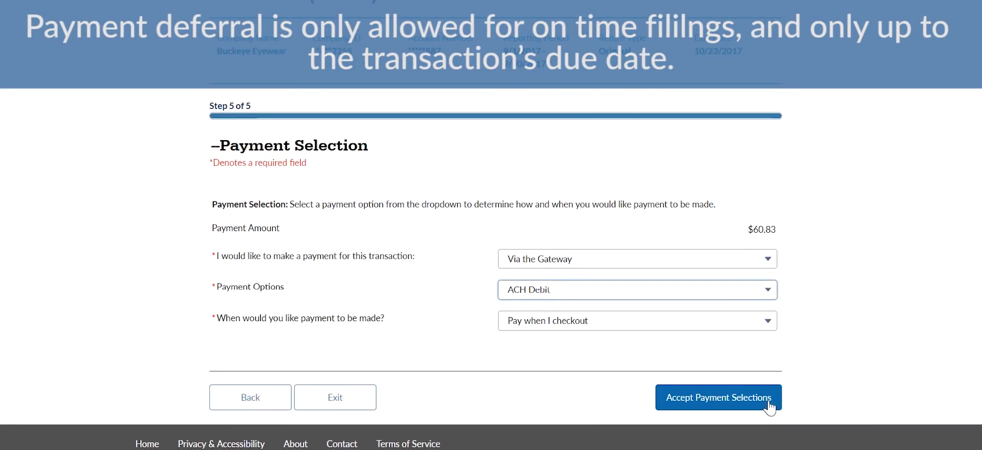
{"action": "left_click", "coordinate": [770, 406]}
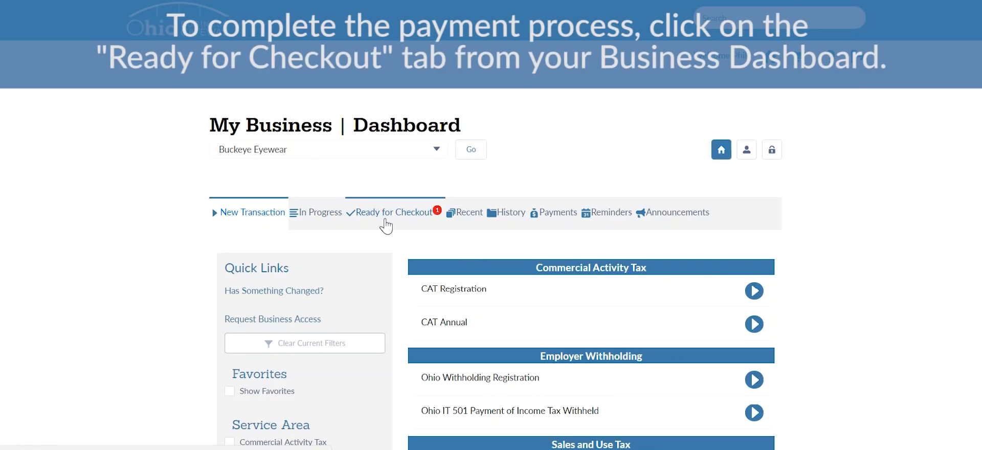
Step: Select the Sales Tax (UST-1) transaction among those ready for checkout and proceed to the cart
{"action": "left_click", "coordinate": [387, 227]}
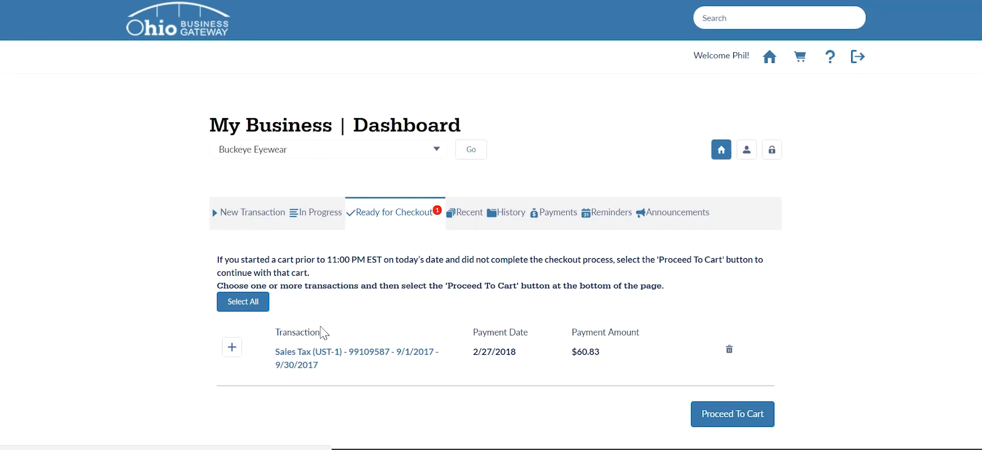
{"action": "left_click", "coordinate": [238, 364]}
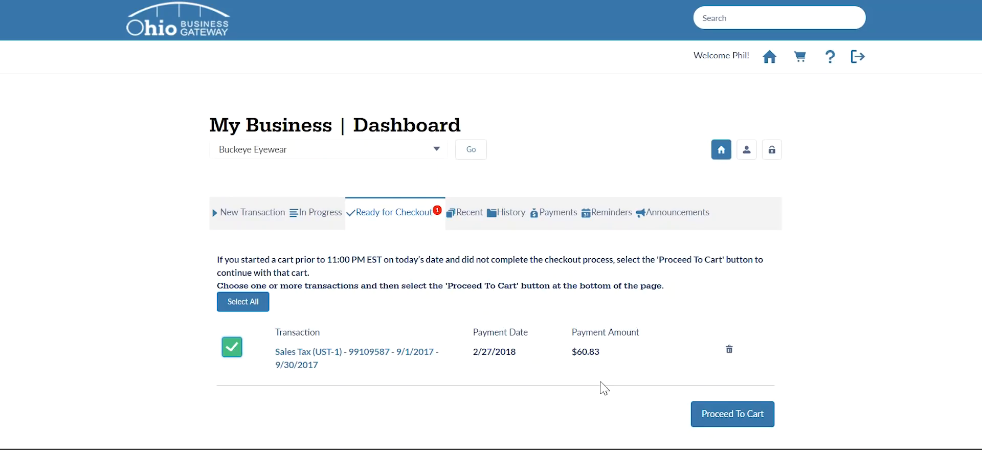
{"action": "left_click", "coordinate": [702, 409]}
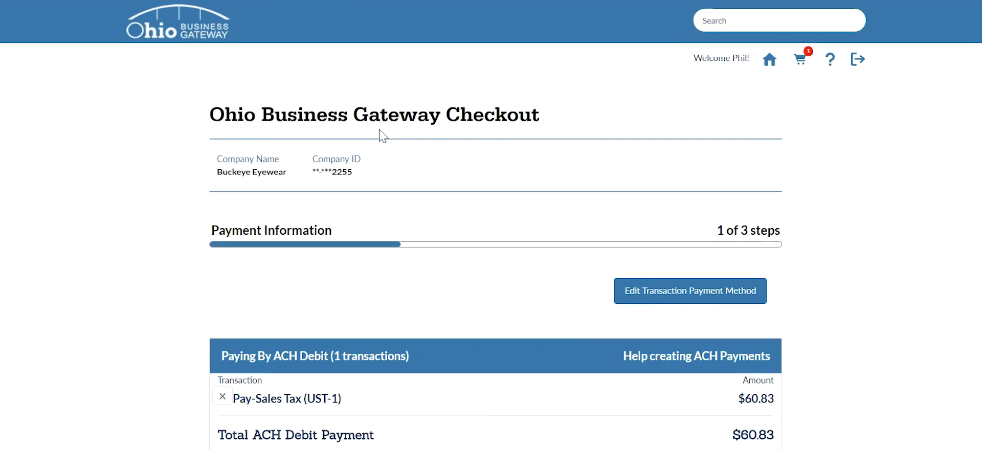
Step: Choose Business Checking as the account type for the ACH Debit payment
{"action": "scroll", "coordinate": [380, 133], "scroll_direction": "down", "scroll_amount": 3}
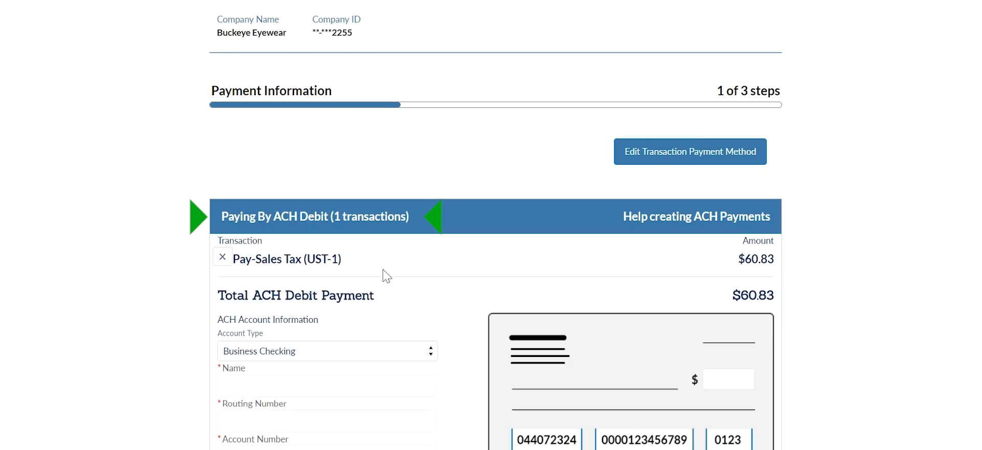
{"action": "scroll", "coordinate": [388, 259], "scroll_direction": "down", "scroll_amount": 2}
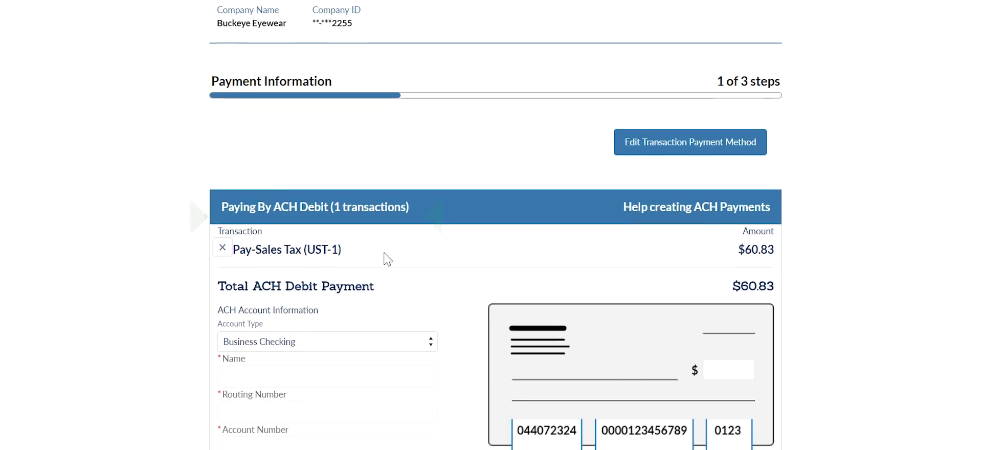
{"action": "left_click", "coordinate": [387, 283]}
{"action": "key", "text": "Down"}
{"action": "key", "text": "Down"}
{"action": "key", "text": "Down"}
{"action": "key", "text": "Up"}
{"action": "key", "text": "Up"}
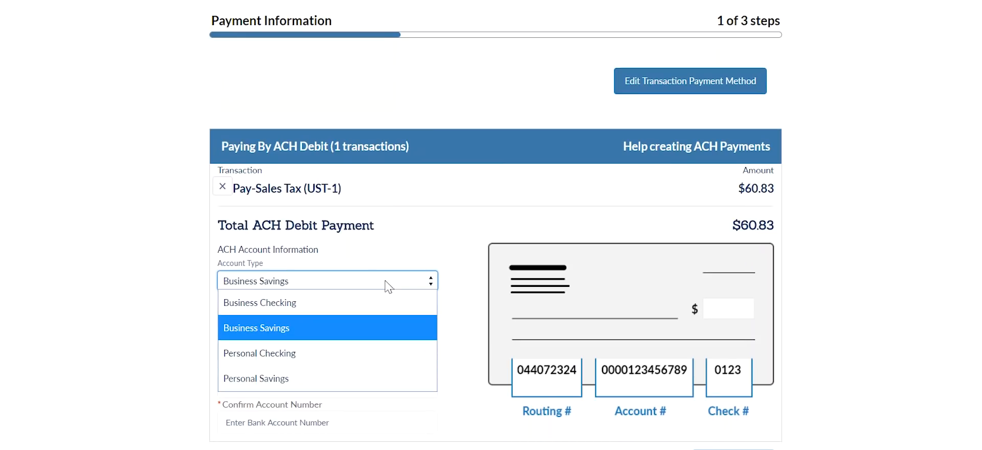
{"action": "key", "text": "Up"}
Step: Enter Buckeye Eyewear as the ACH account name, fill in the routing number, and enter and confirm the bank account number
{"action": "key", "text": "Tab"}
{"action": "type", "text": "Buckeye Eyewear"}
{"action": "key", "text": "Tab"}
{"action": "type", "text": "101000019"}
{"action": "key", "text": "Tab"}
{"action": "type", "text": "•••••••••"}
{"action": "key", "text": "Tab"}
{"action": "type", "text": "•••••••••"}
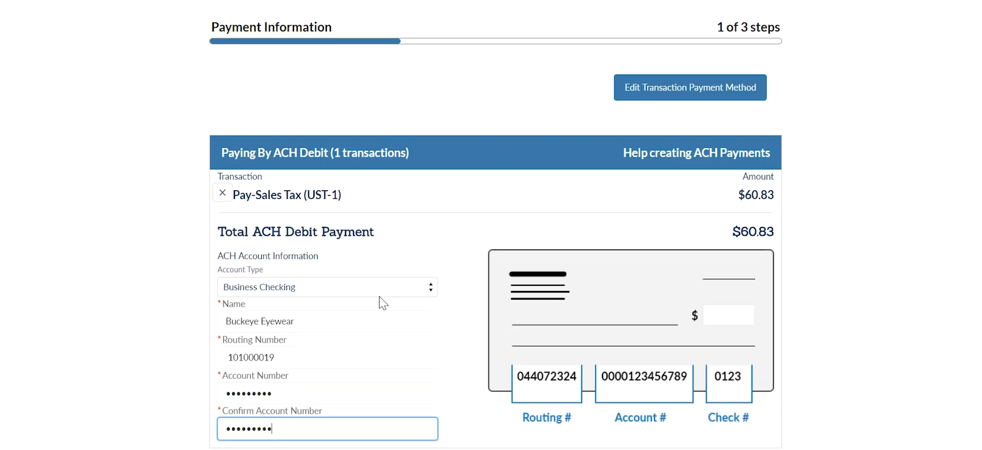
Step: Review the payment type options in the transaction's payment method editor and cancel the edit
{"action": "left_click", "coordinate": [627, 97]}
{"action": "left_click", "coordinate": [394, 358]}
{"action": "key", "text": "Down"}
{"action": "key", "text": "Up"}
{"action": "key", "text": "Return"}
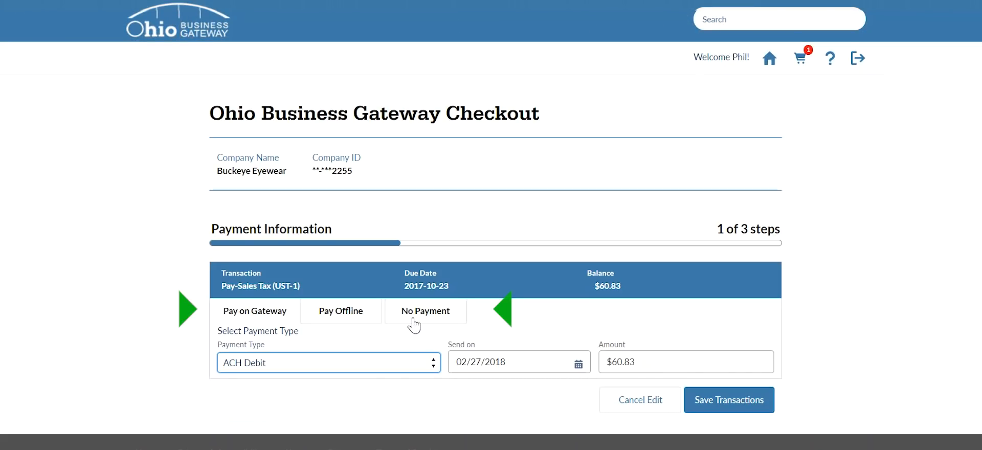
{"action": "left_click", "coordinate": [611, 403]}
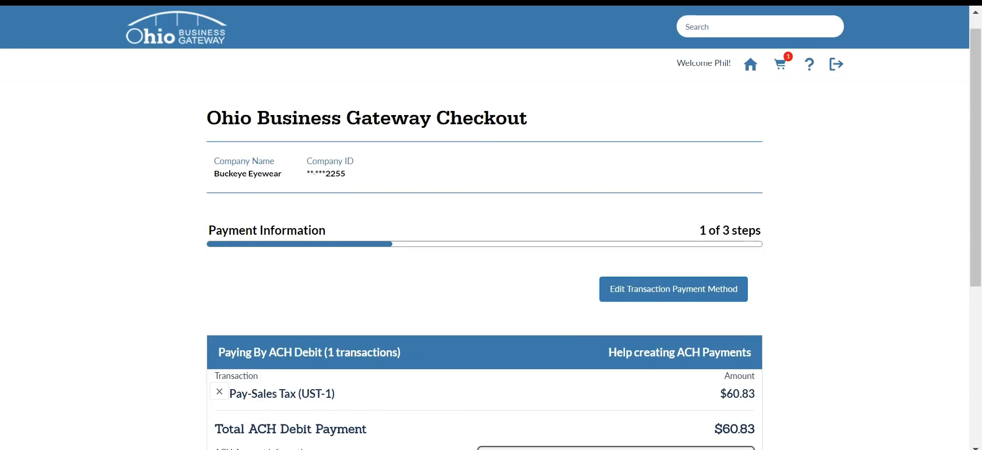
Step: Submit the ACH Debit account information and confirm it to reach the checkout confirmation
{"action": "scroll", "coordinate": [712, 313], "scroll_direction": "down", "scroll_amount": 5}
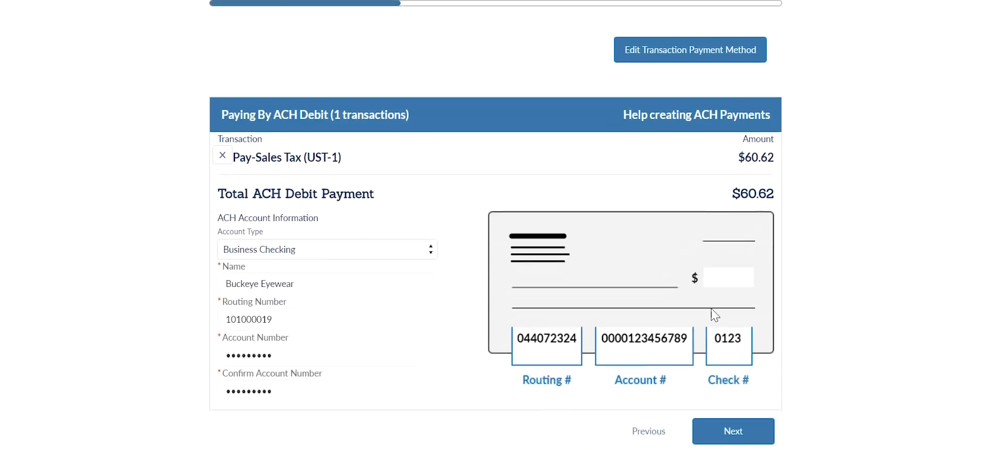
{"action": "scroll", "coordinate": [715, 313], "scroll_direction": "down", "scroll_amount": 1}
{"action": "left_click", "coordinate": [710, 394]}
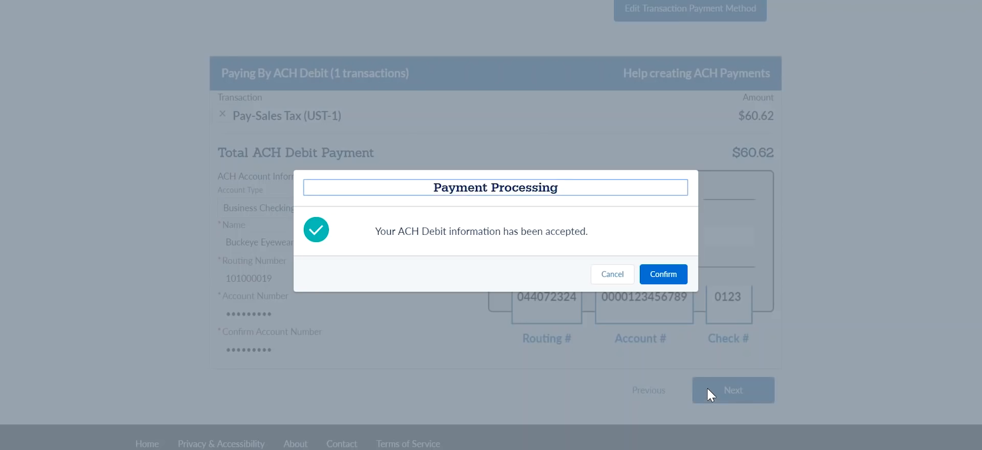
{"action": "left_click", "coordinate": [674, 278]}
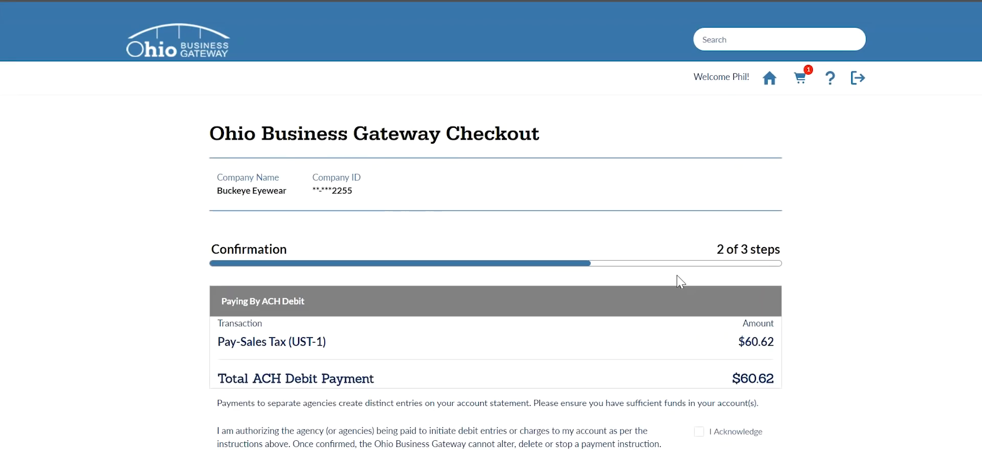
Step: Acknowledge the debit authorization for the Sales Tax payment and complete the checkout
{"action": "scroll", "coordinate": [677, 277], "scroll_direction": "down", "scroll_amount": 1}
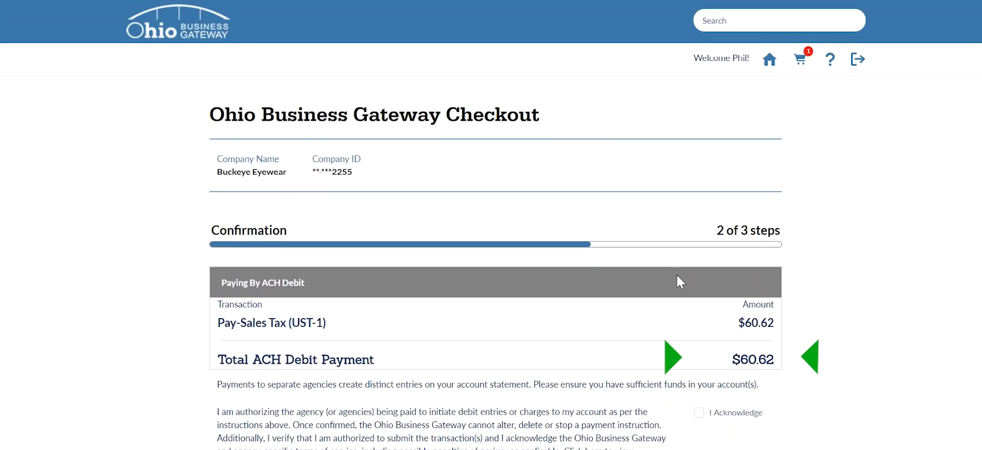
{"action": "scroll", "coordinate": [677, 276], "scroll_direction": "down", "scroll_amount": 2}
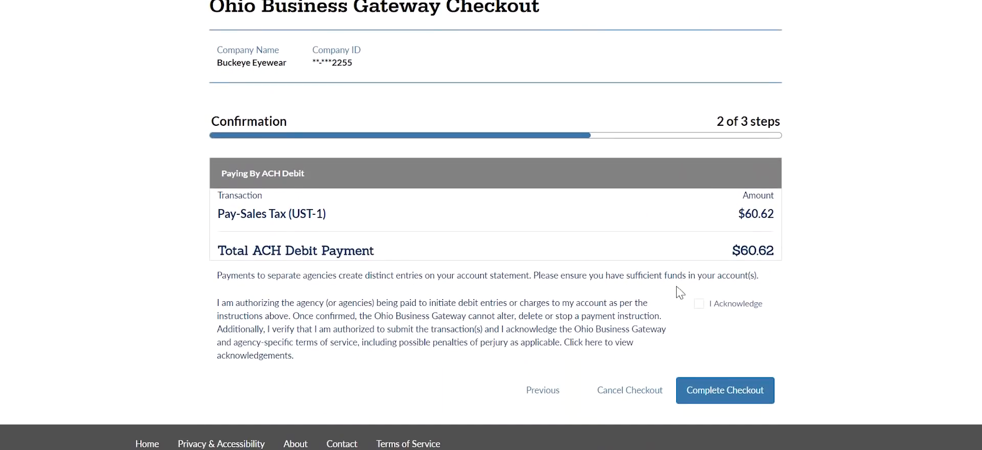
{"action": "left_click", "coordinate": [699, 304]}
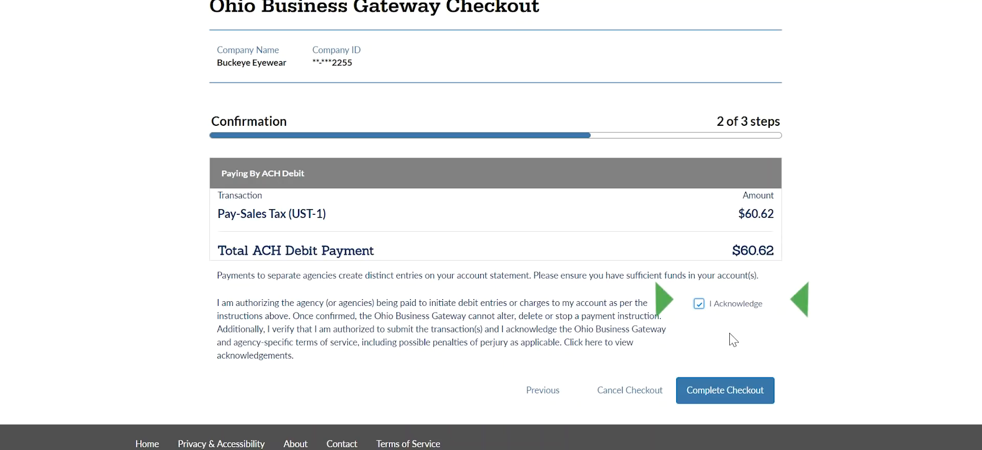
{"action": "left_click", "coordinate": [770, 391]}
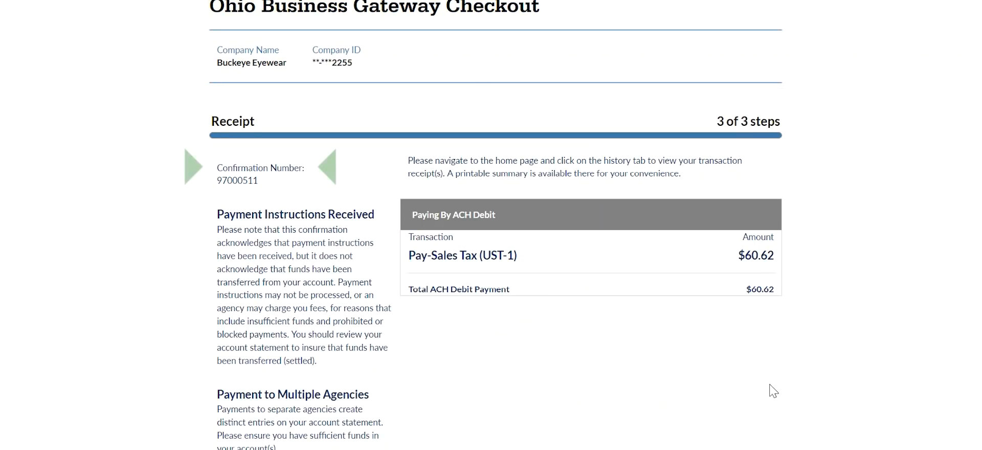
Step: Read through the payment receipt to its end and return to the business dashboard
{"action": "scroll", "coordinate": [773, 391], "scroll_direction": "down", "scroll_amount": 3}
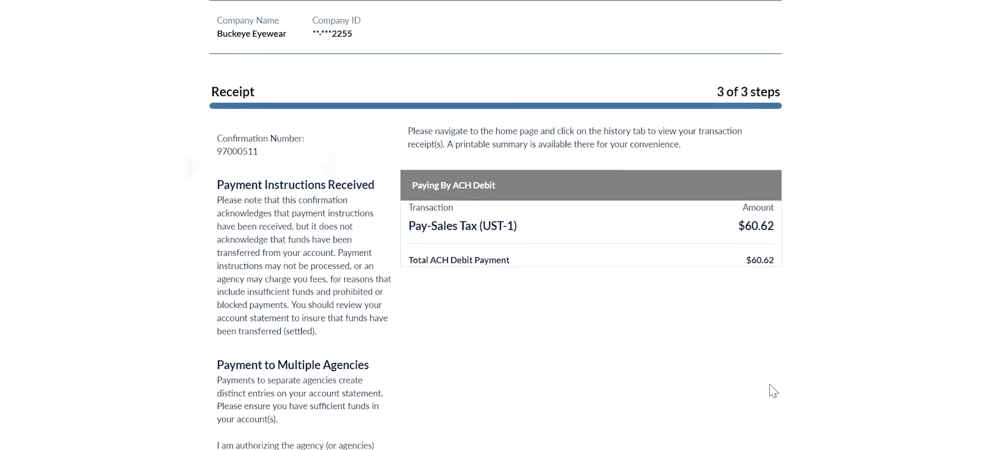
{"action": "scroll", "coordinate": [774, 391], "scroll_direction": "down", "scroll_amount": 3}
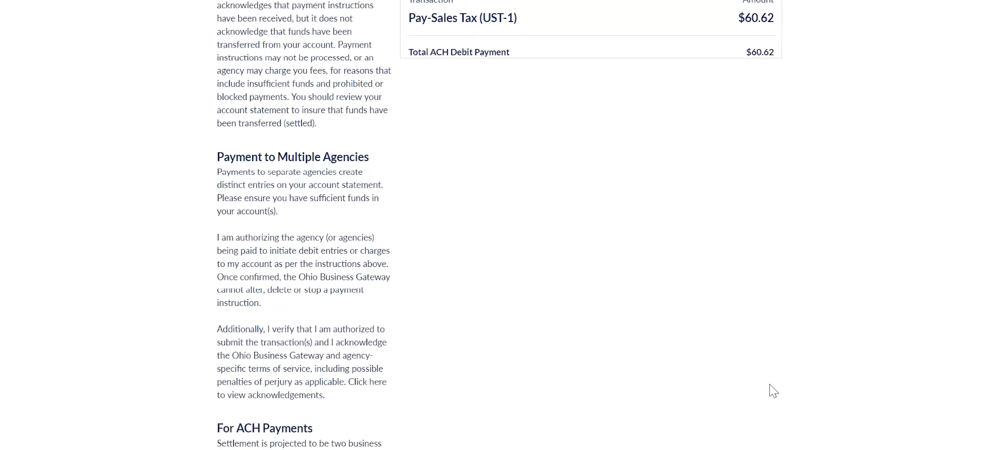
{"action": "scroll", "coordinate": [773, 391], "scroll_direction": "down", "scroll_amount": 2}
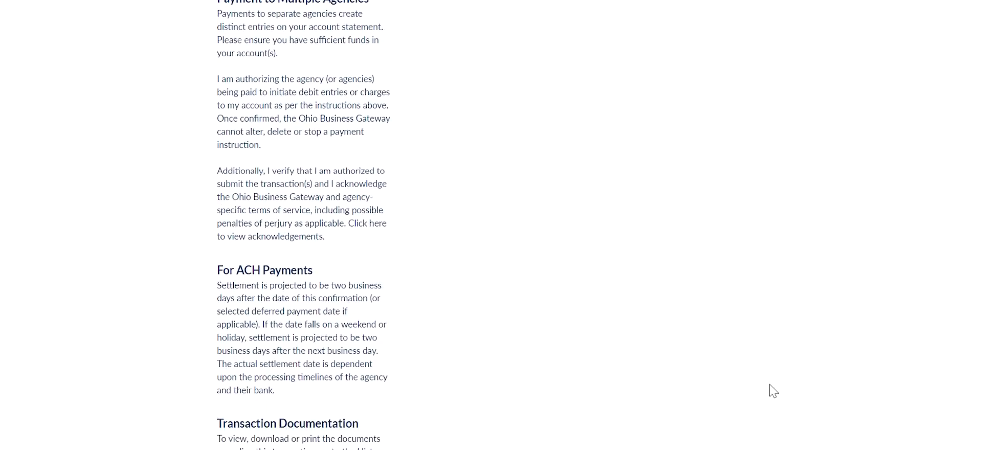
{"action": "scroll", "coordinate": [773, 391], "scroll_direction": "down", "scroll_amount": 1}
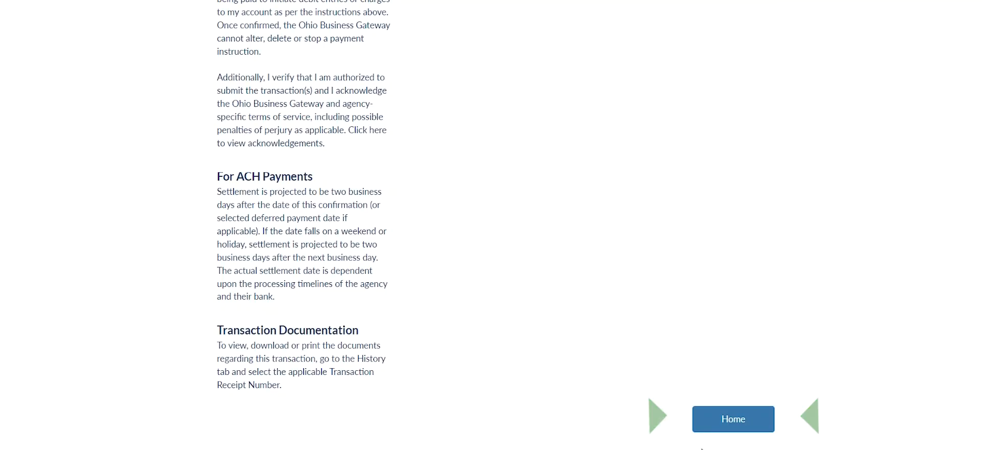
{"action": "left_click", "coordinate": [764, 420]}
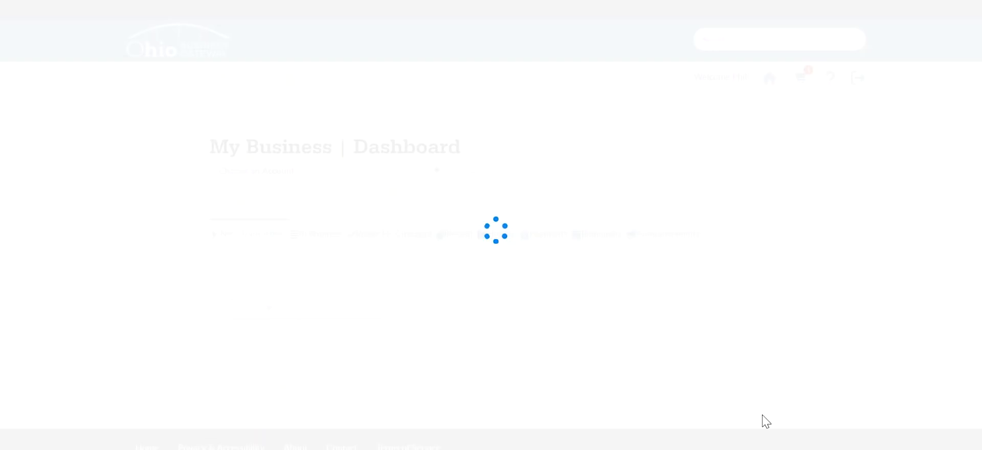